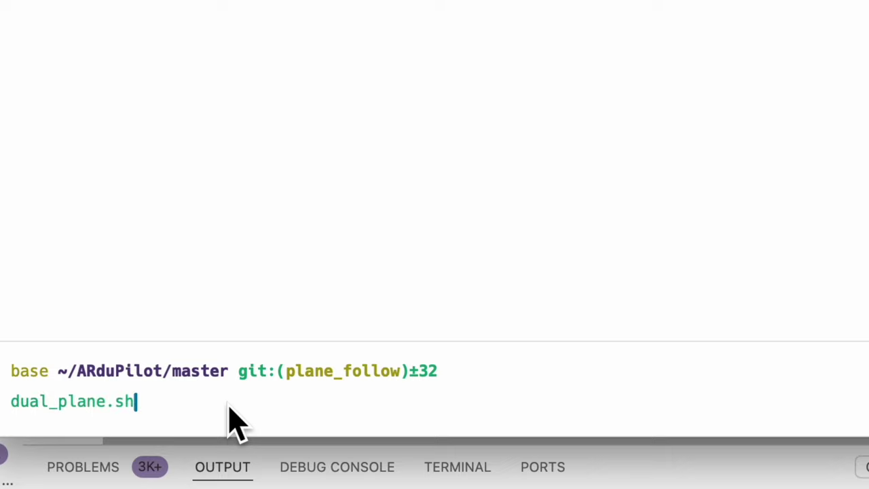
# Step: Run dual_plane.sh so MAVProxy detects vehicles 11 and 12, then view its map
pyautogui.press('Return')
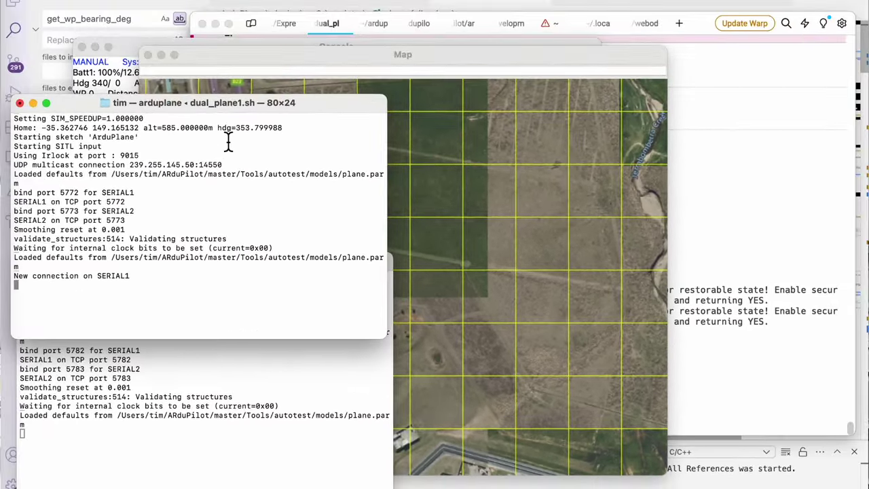
pyautogui.click(497, 227)
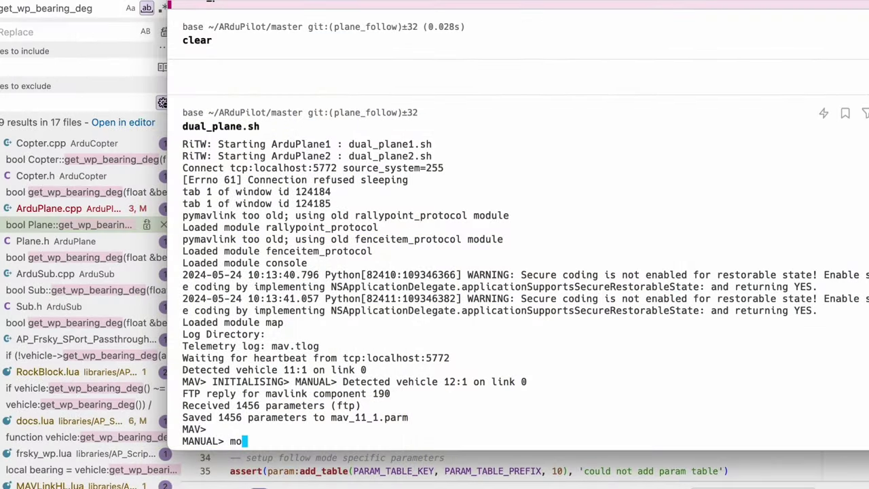
# Step: Switch plane 11 to AUTO mode and check the map
pyautogui.write('de auto')
pyautogui.press('Return')
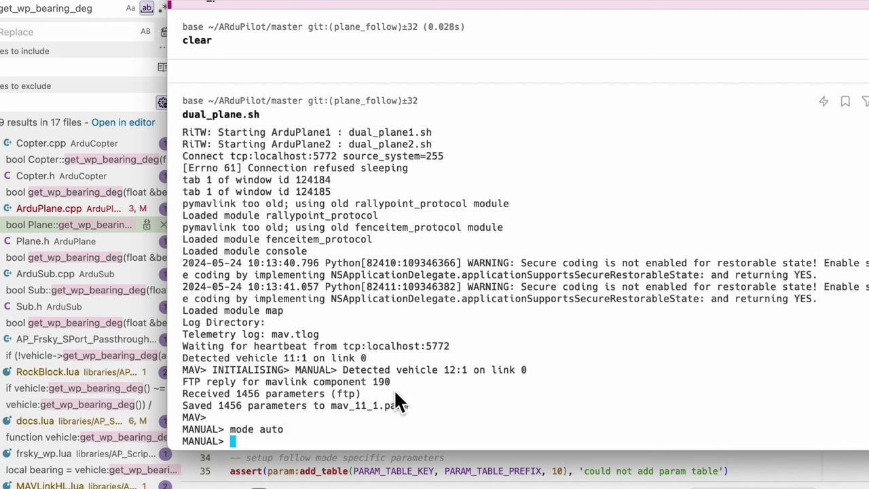
pyautogui.press('super+Tab')
pyautogui.press('super+Tab')
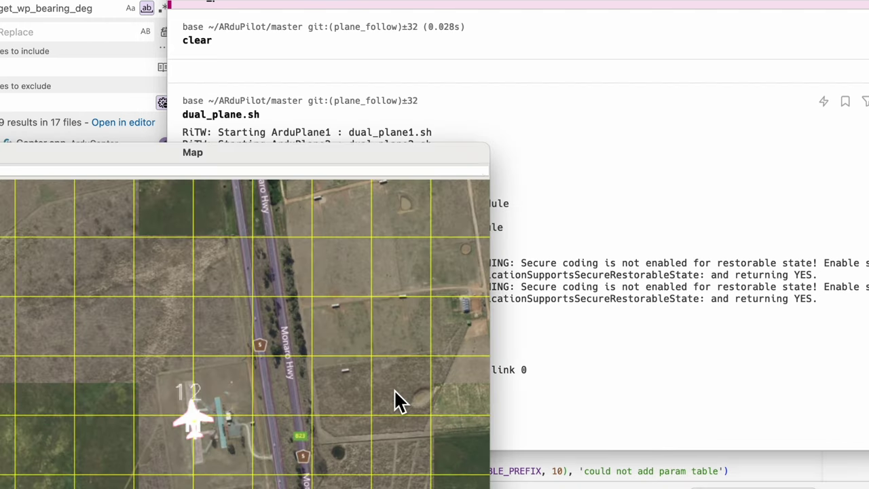
pyautogui.press('super+Tab')
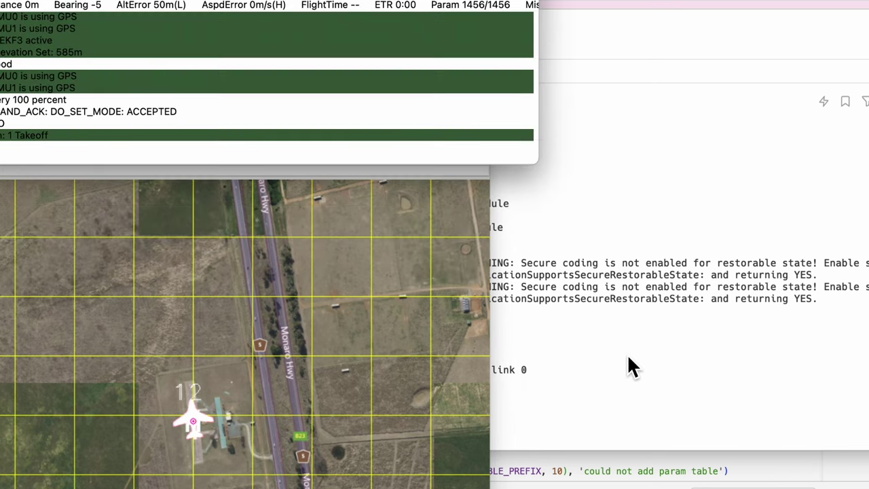
pyautogui.click(629, 357)
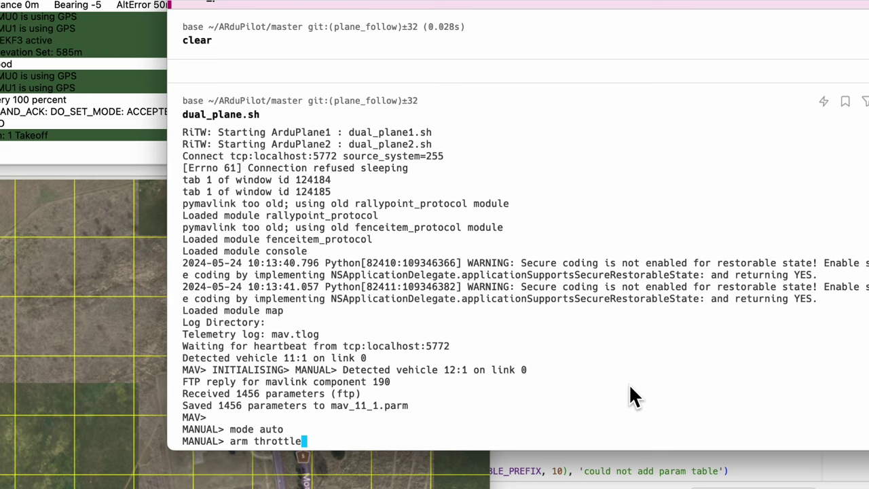
# Step: Arm plane 11's throttle and watch it take off to about 50 m toward waypoint 2
pyautogui.write('arm throttle')
pyautogui.press('Return')
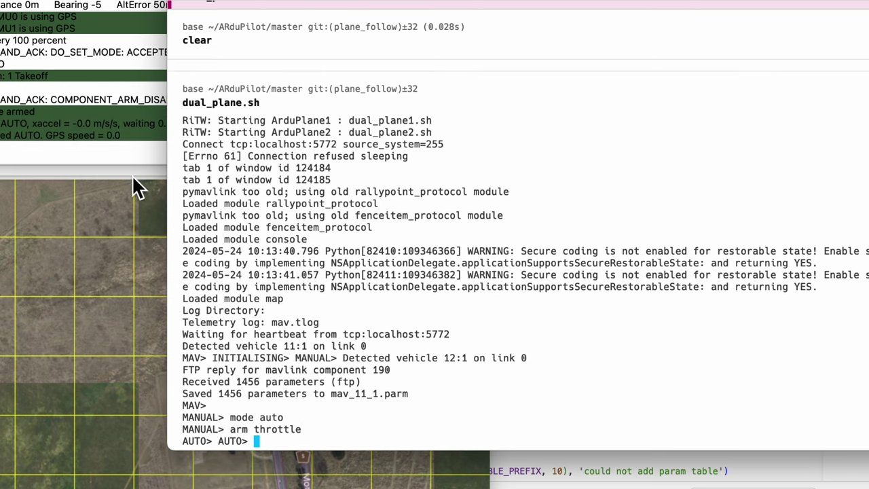
pyautogui.click(105, 242)
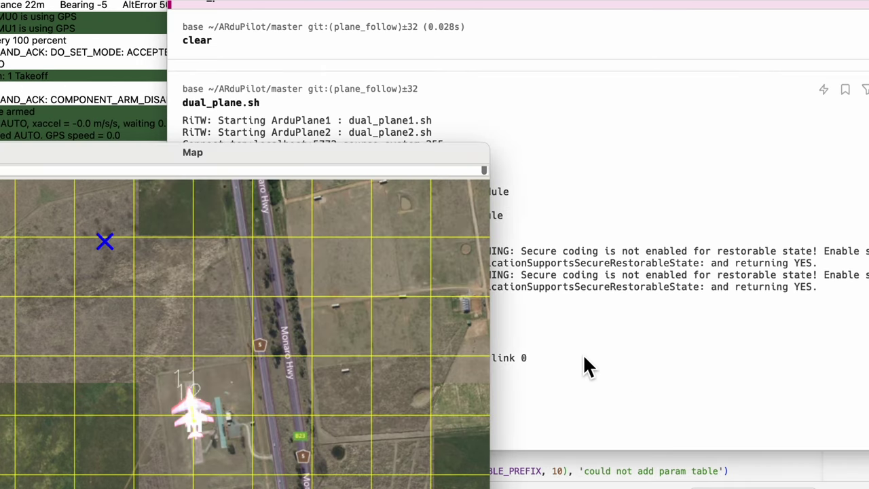
pyautogui.click(604, 399)
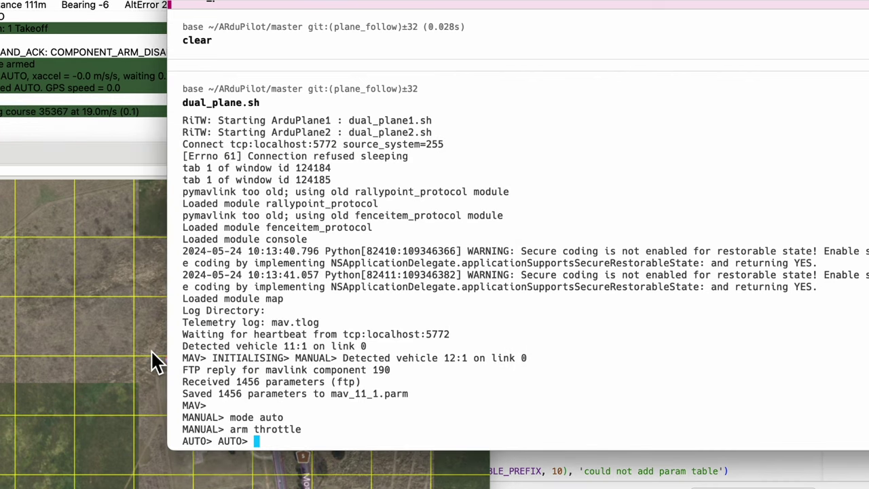
pyautogui.click(182, 412)
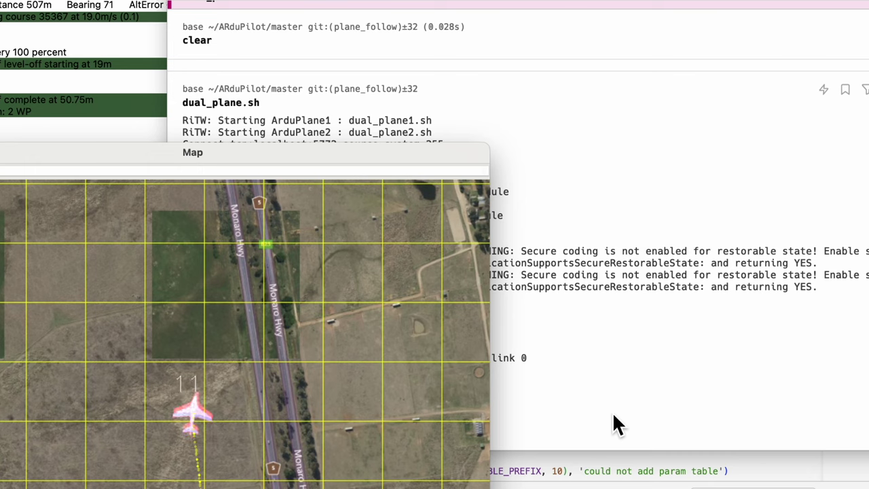
pyautogui.click(612, 414)
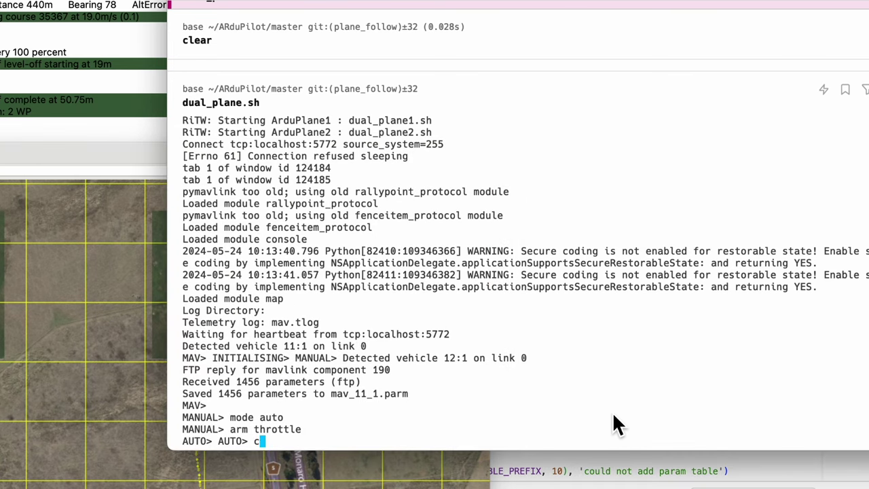
# Step: Direct commands to vehicle 12 and set it to AUTO mode
pyautogui.write('vehicle 12')
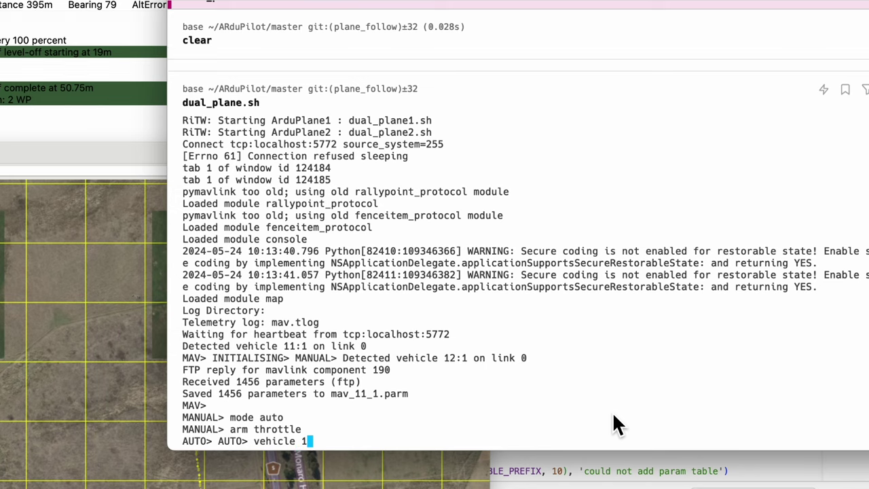
pyautogui.press('Return')
pyautogui.write('mode ')
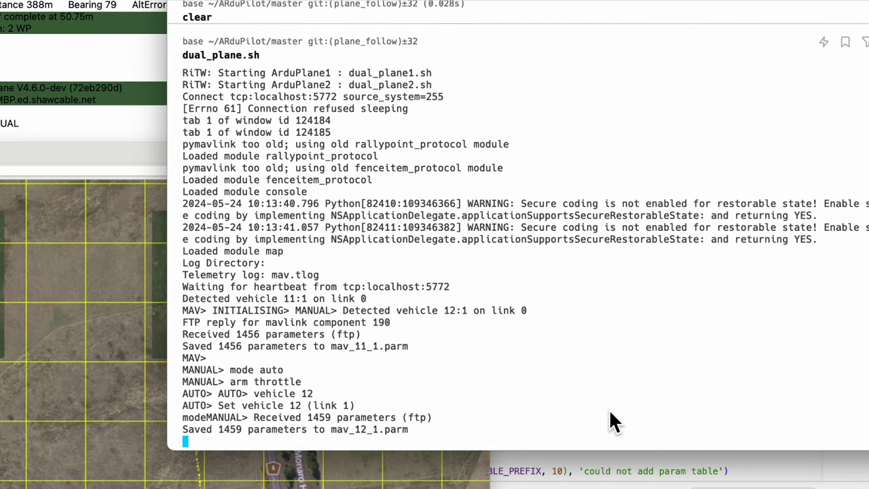
pyautogui.write('auto')
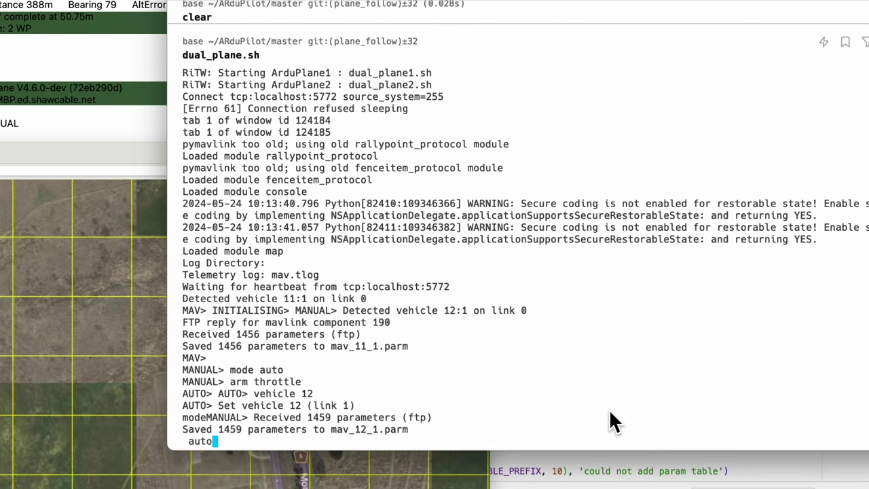
pyautogui.press('Return')
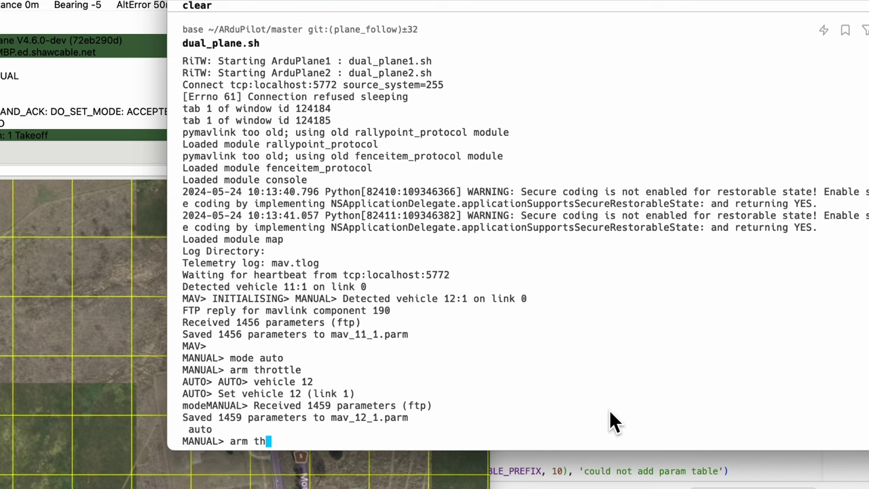
# Step: Arm plane 12's throttle and watch it take off to about 50 m
pyautogui.write('arm throttle')
pyautogui.press('Return')
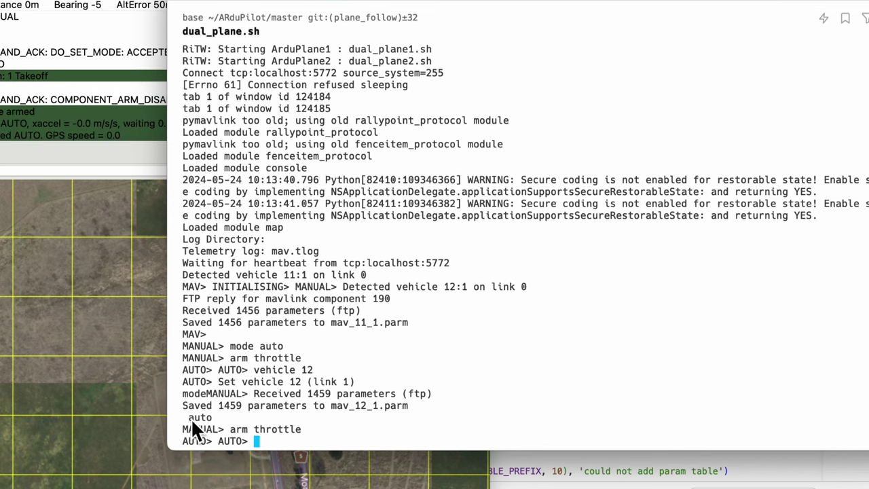
pyautogui.click(151, 422)
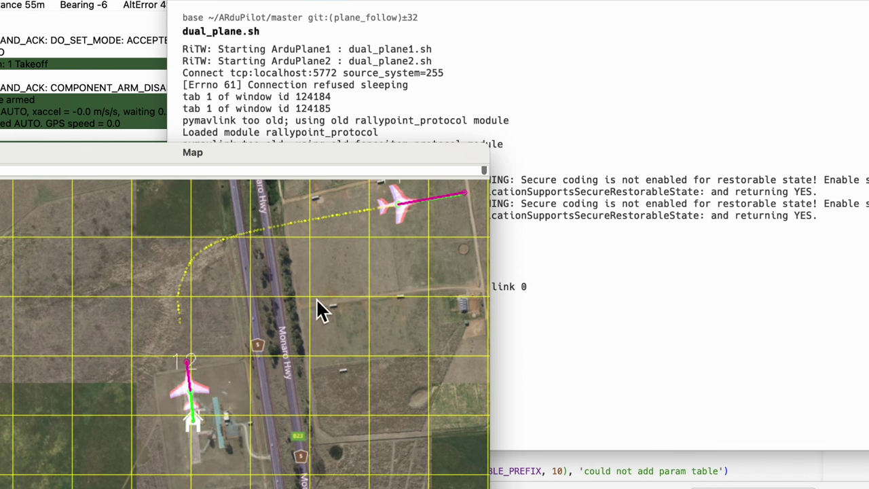
pyautogui.click(652, 331)
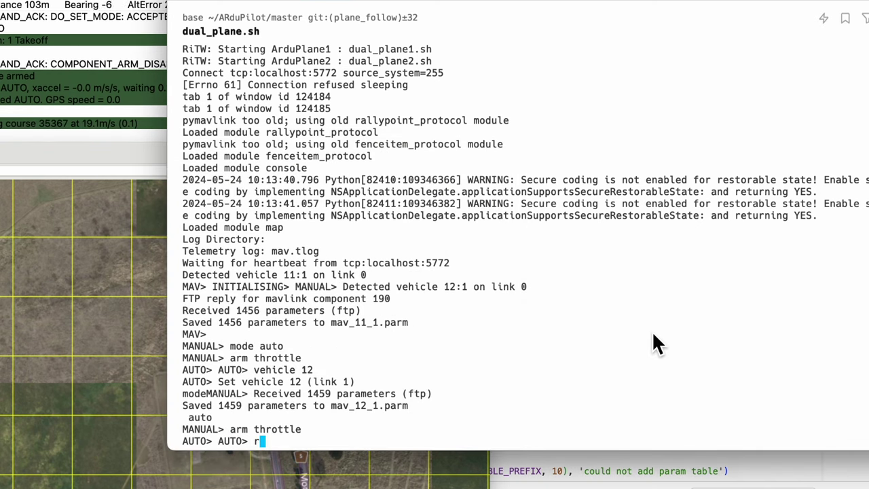
pyautogui.write('rc 7 2000')
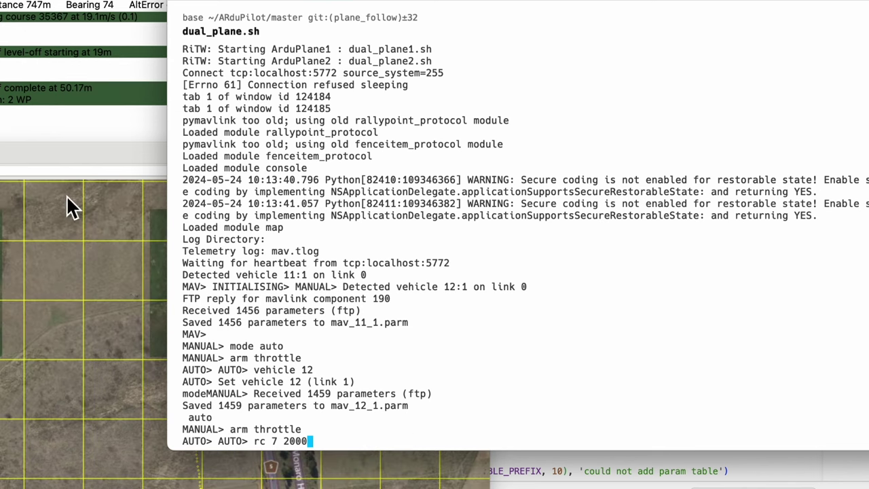
# Step: Set RC channel 7 to 2000 to enable plane 12's Plane Follow mode
pyautogui.click(44, 156)
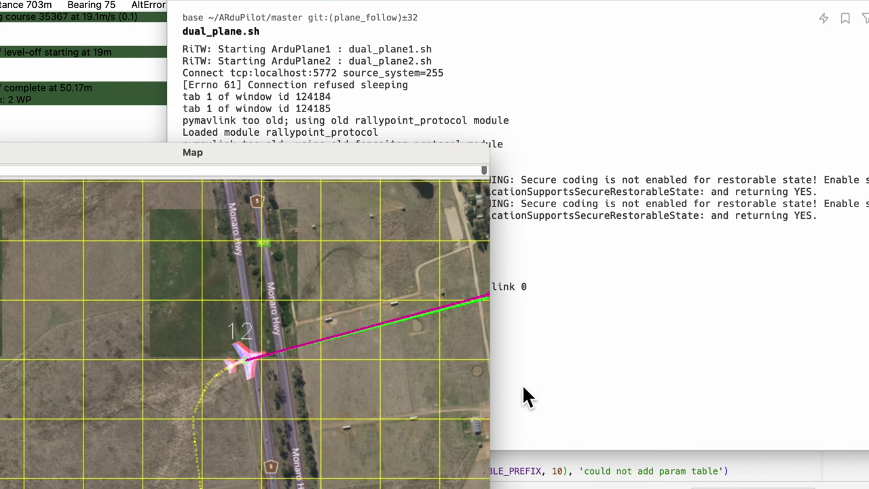
pyautogui.scroll(-1, 320, 392)
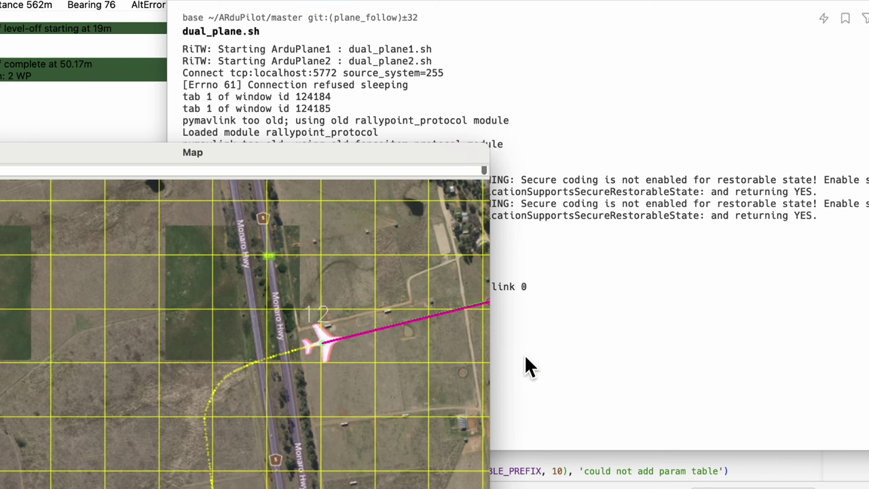
pyautogui.click(586, 379)
pyautogui.press('Return')
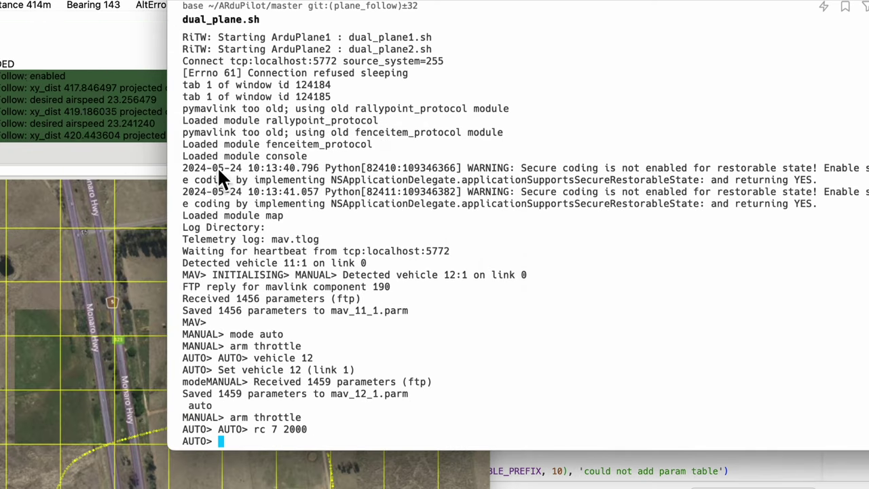
# Step: Zoom the map in and out to watch plane 12 close on plane 11
pyautogui.click(99, 162)
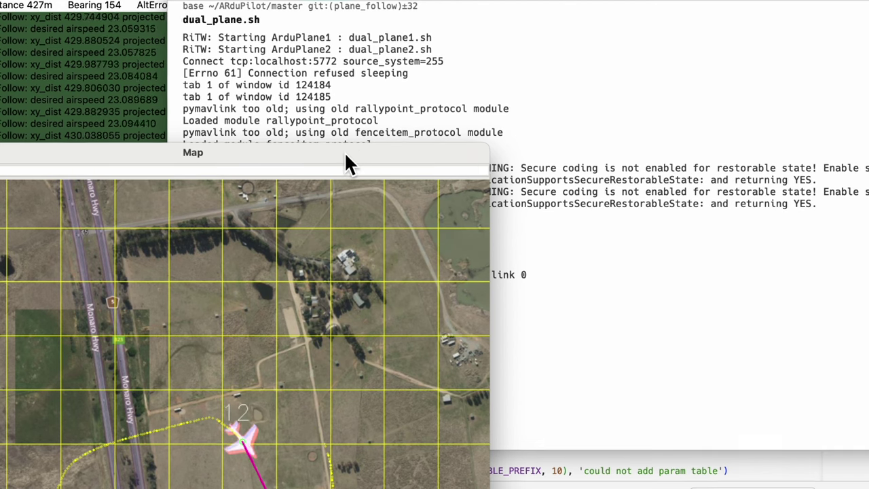
pyautogui.scroll(-3, 322, 290)
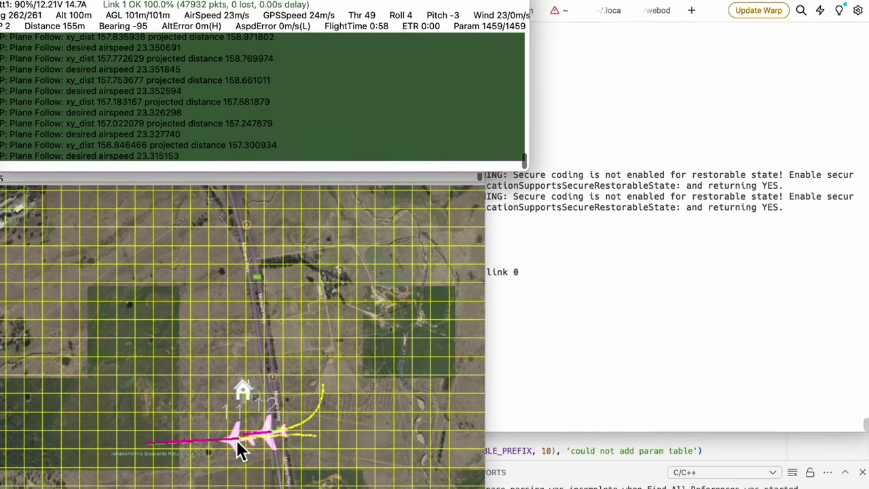
pyautogui.scroll(3, 238, 438)
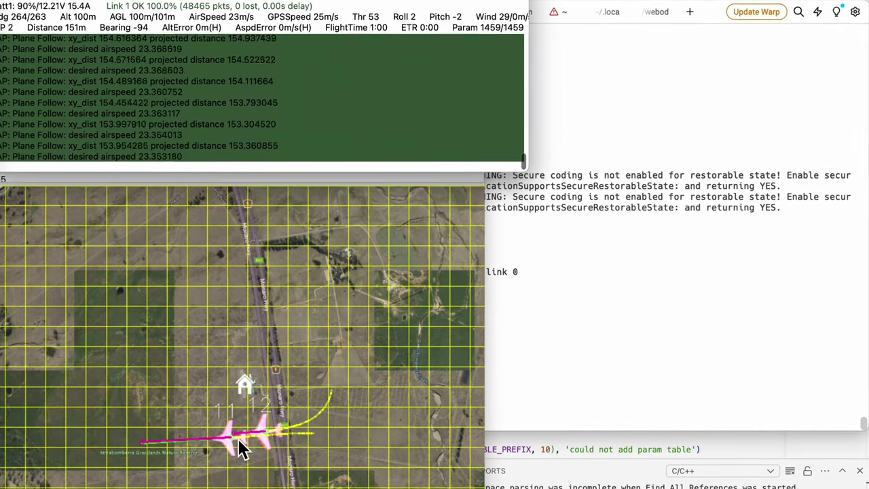
pyautogui.scroll(5, 239, 439)
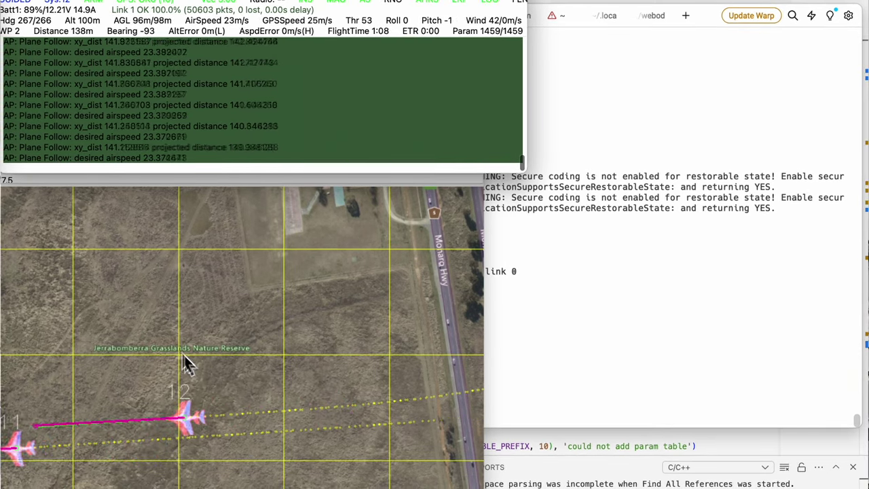
pyautogui.scroll(-3, 186, 286)
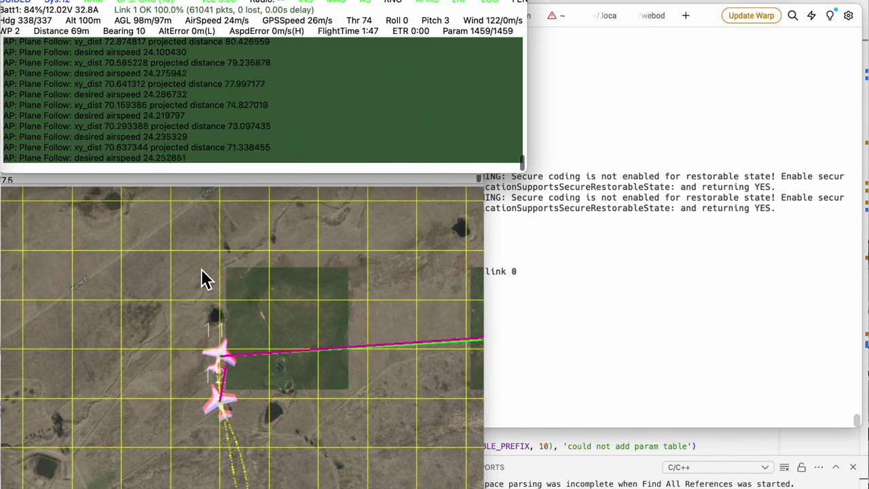
# Step: List plane 12's FOLL* parameters: target SYSID 11, offsets -20, 20 and -50
pyautogui.click(605, 345)
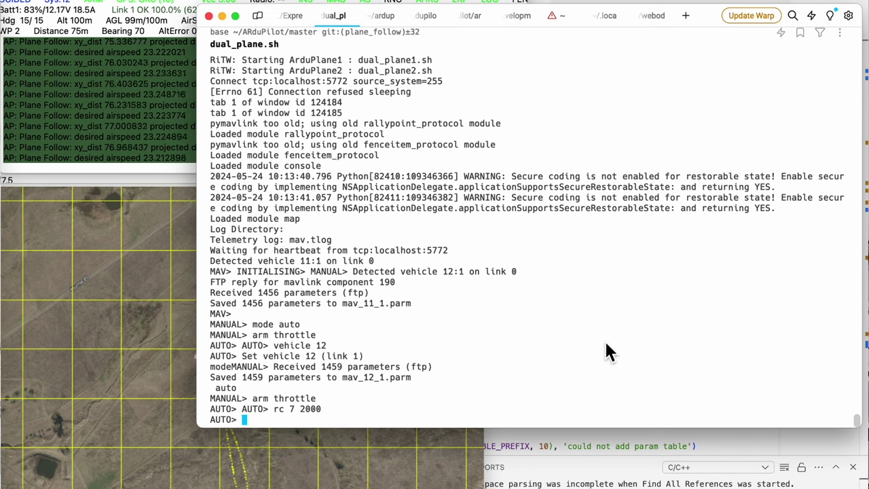
pyautogui.write('param sh')
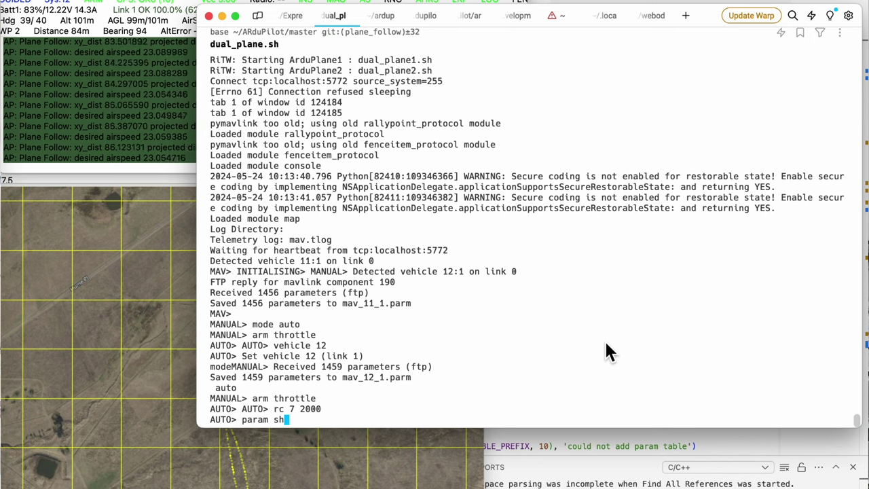
pyautogui.write('ow FOLL*')
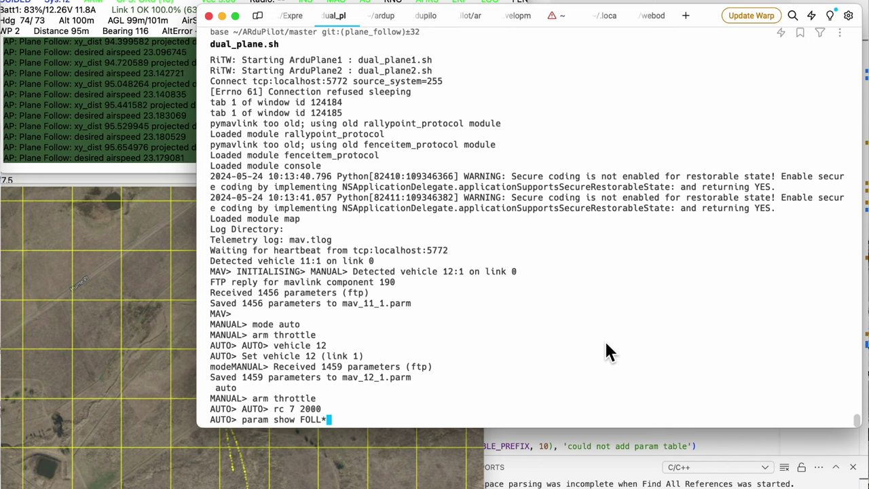
pyautogui.press('Return')
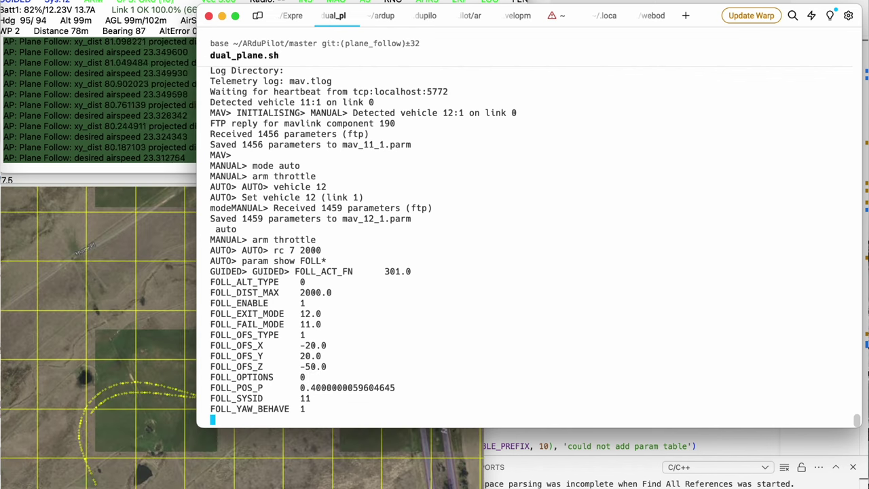
pyautogui.click(119, 34)
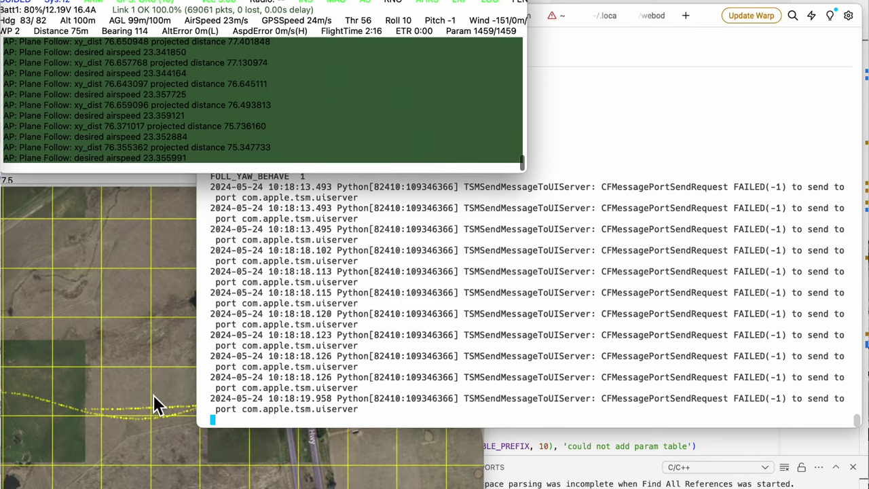
pyautogui.click(153, 396)
pyautogui.click(496, 327)
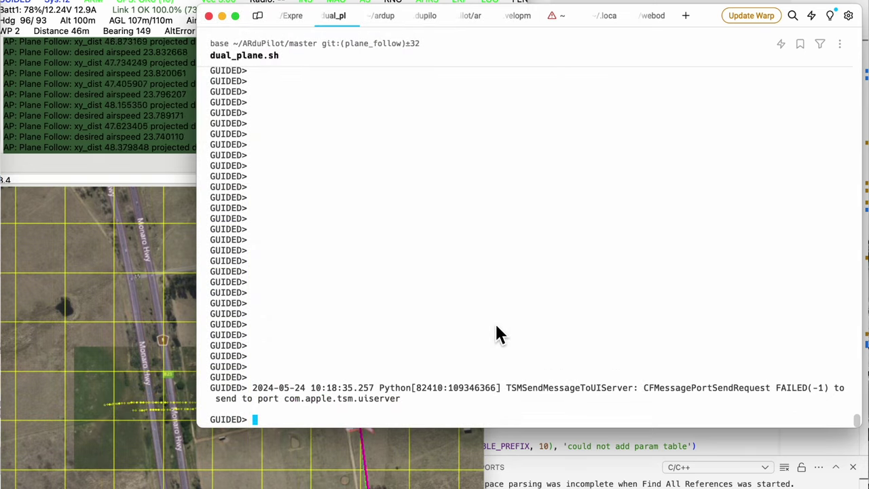
# Step: Set plane 11's airspeed to 28 m/s, then return control to vehicle 12
pyautogui.write('vehicle 11')
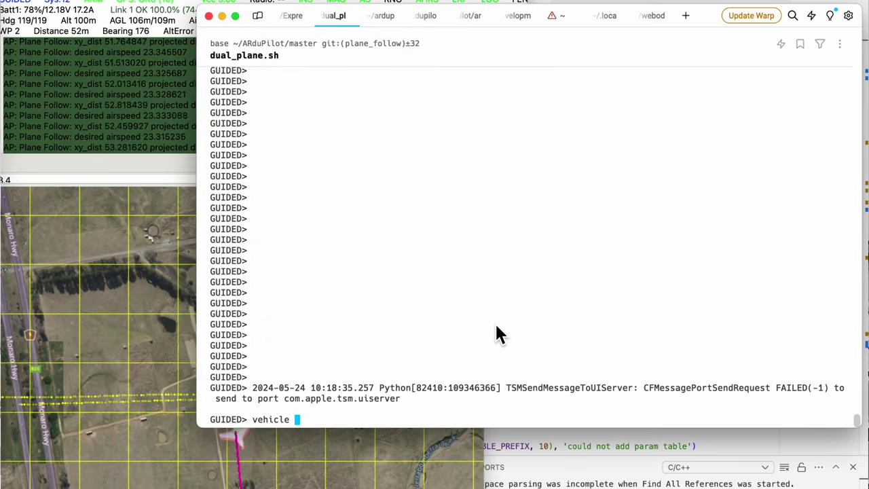
pyautogui.press('Return')
pyautogui.write('setspee')
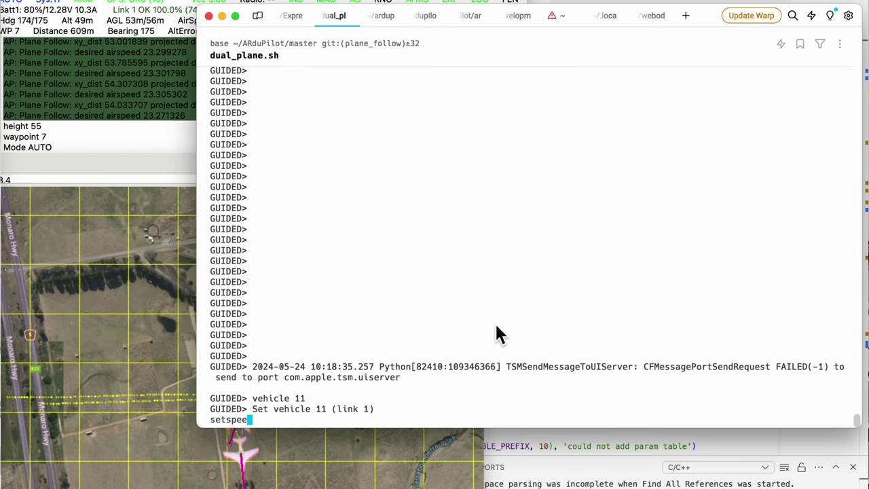
pyautogui.write('d 28')
pyautogui.press('Return')
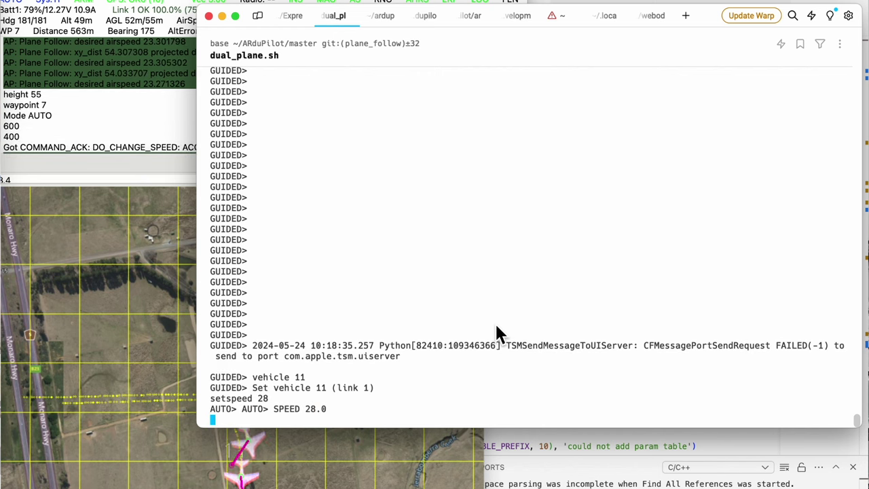
pyautogui.write('veh')
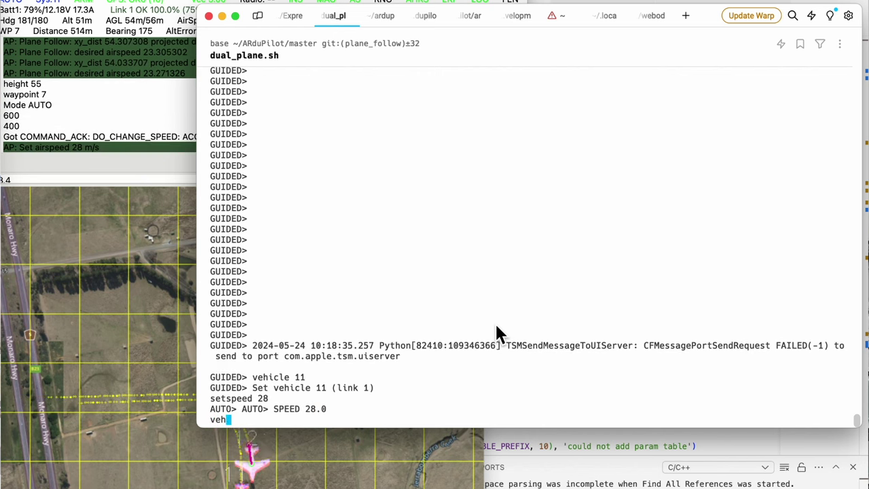
pyautogui.write('icle 12')
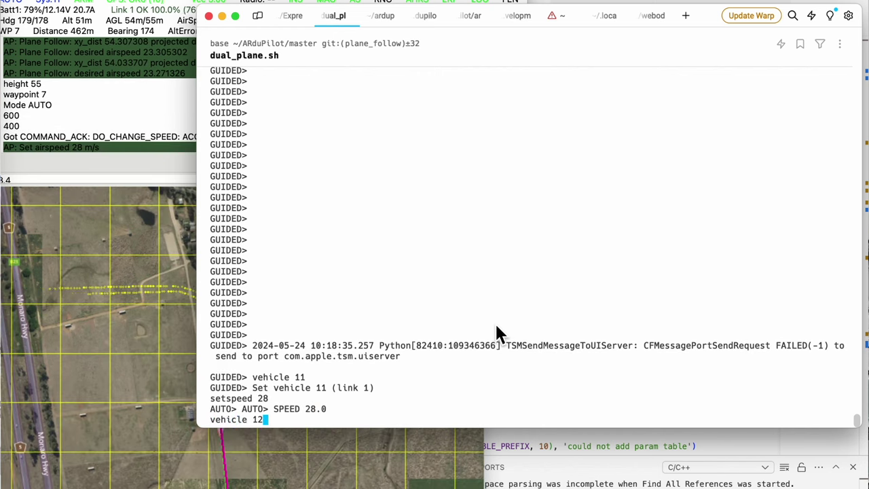
pyautogui.press('Return')
pyautogui.click(168, 324)
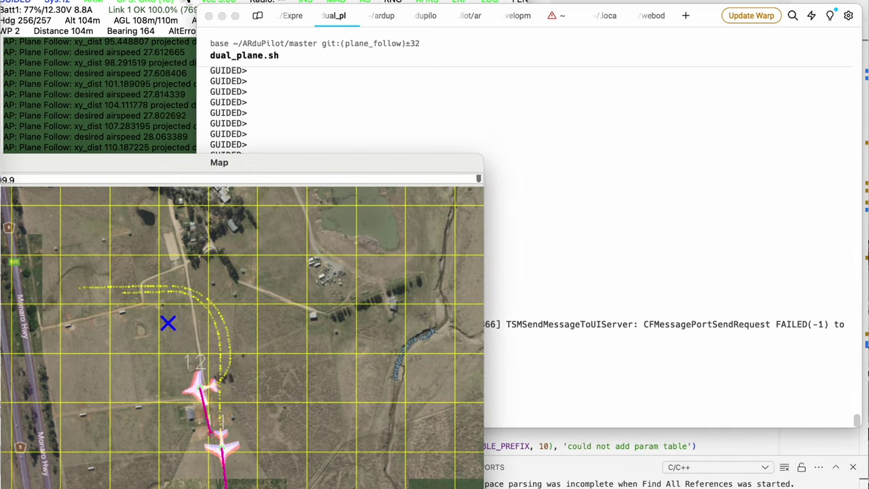
pyautogui.click(192, 53)
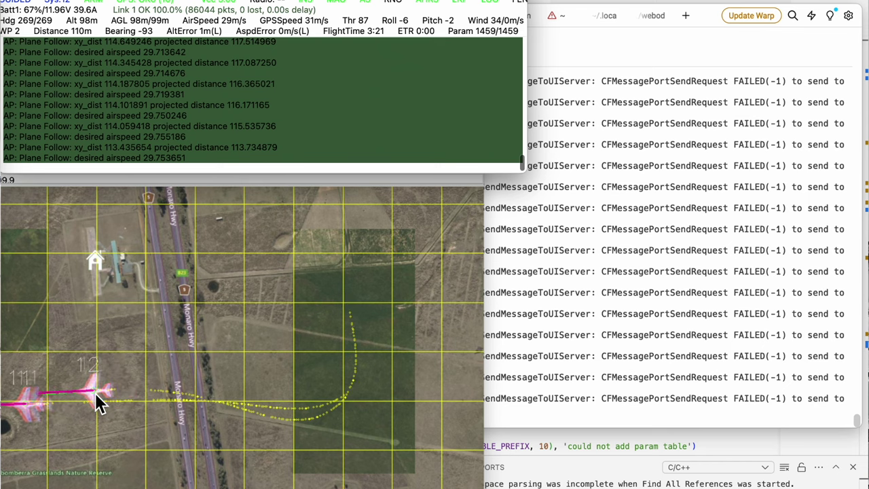
# Step: Monitor plane 12 slowing to follow plane 11 at 22 m/s, gap about 98 m
pyautogui.click(596, 333)
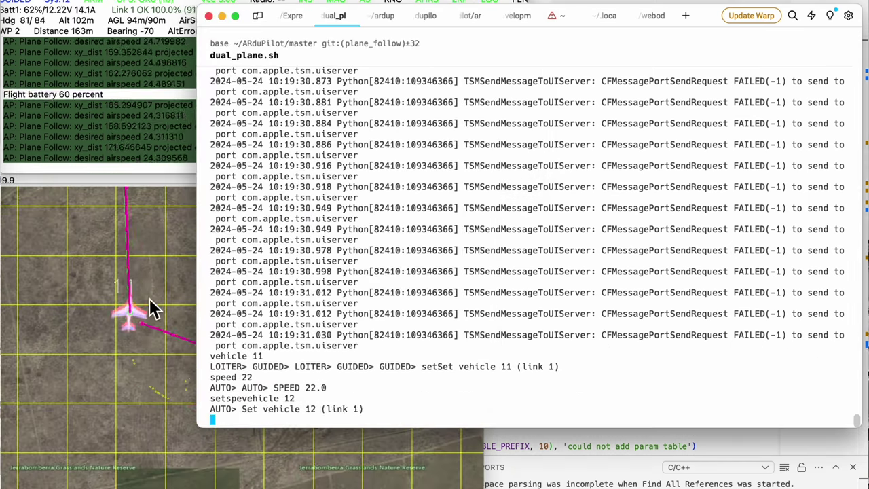
pyautogui.click(150, 307)
pyautogui.click(258, 33)
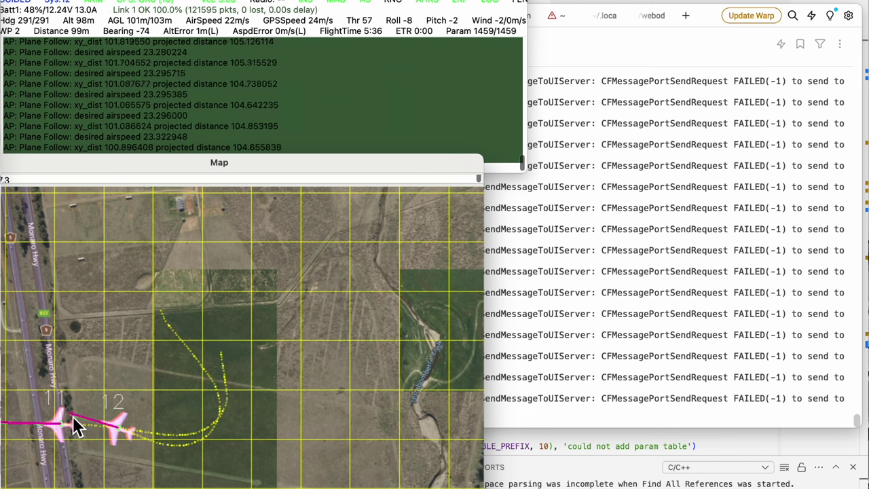
pyautogui.click(676, 303)
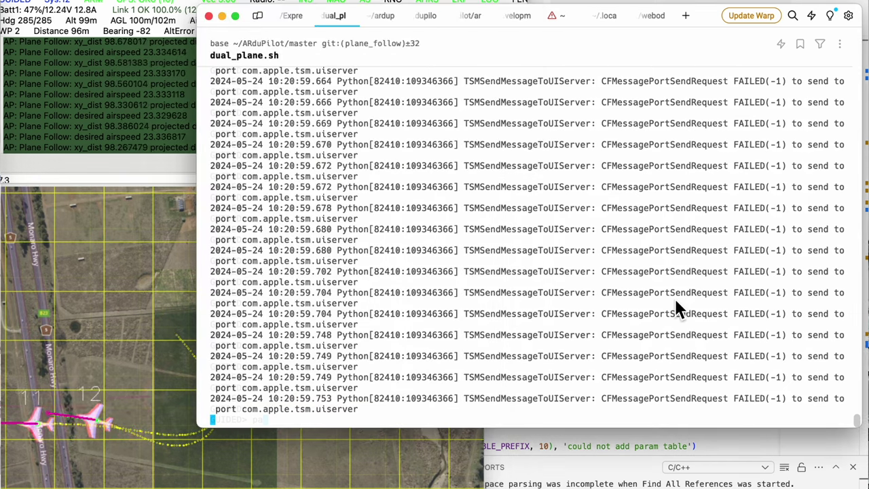
# Step: Set FOLL_OFS_Y to -20 so plane 12 shifts to plane 11's other side
pyautogui.write('param set FOLL_')
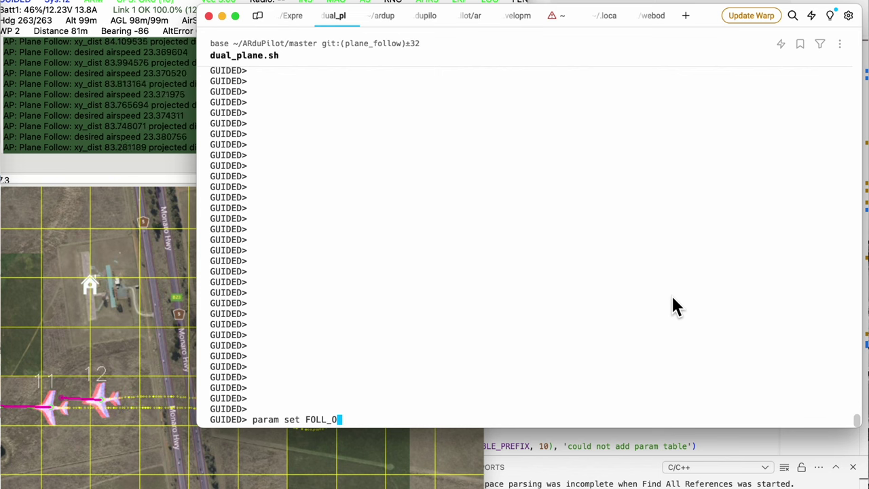
pyautogui.write('OSF')
pyautogui.press('BackSpace')
pyautogui.press('BackSpace')
pyautogui.write('FS_Y ')
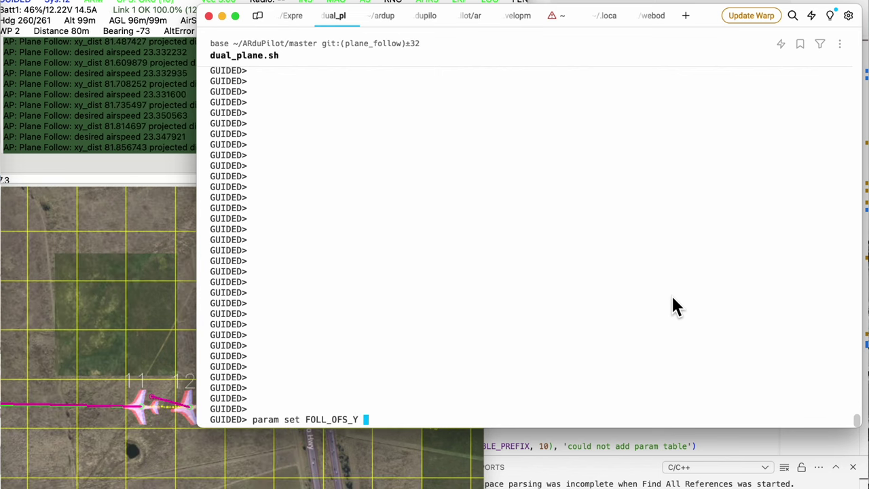
pyautogui.write('-20')
pyautogui.press('Return')
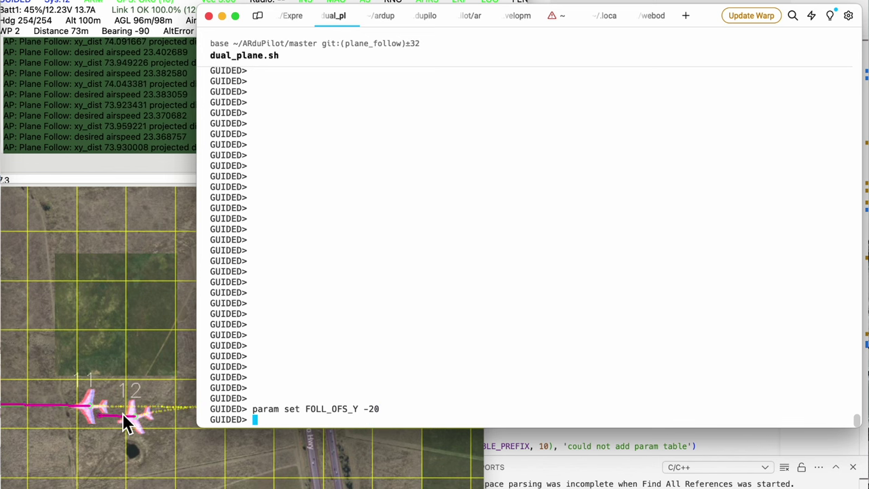
pyautogui.click(98, 422)
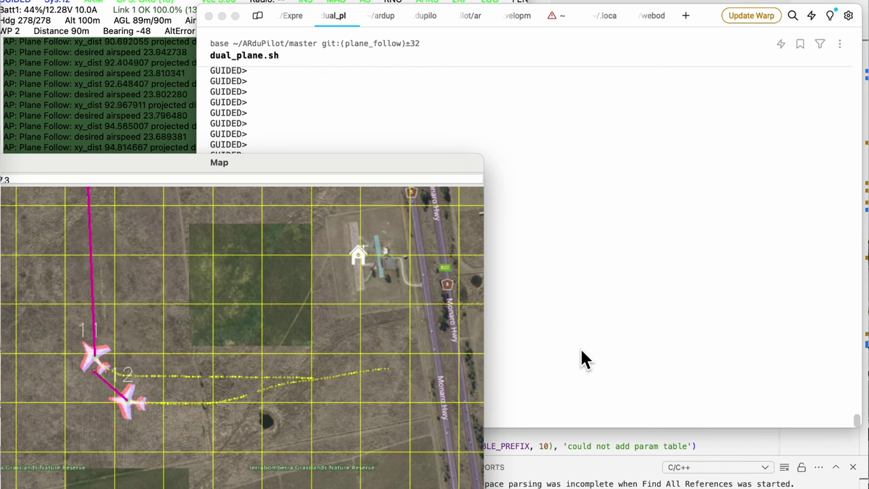
# Step: Bring up the telemetry console to read the Plane Follow log, xy_dist near 107 m
pyautogui.click(175, 4)
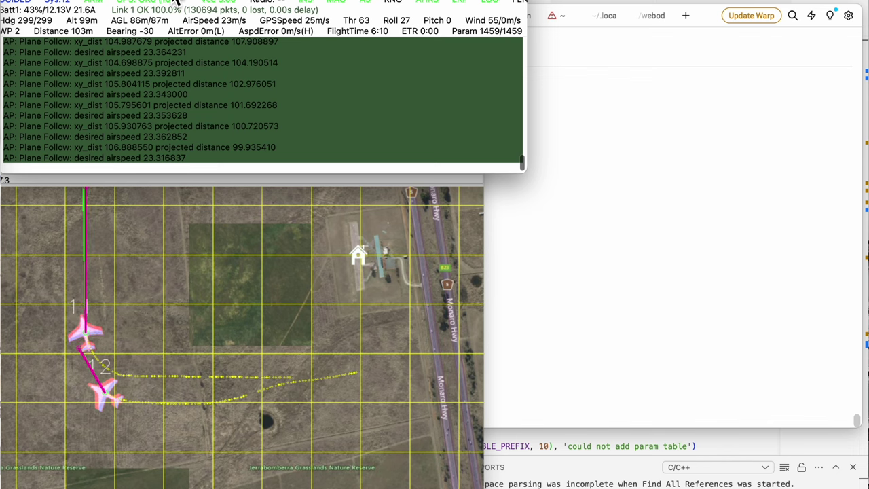